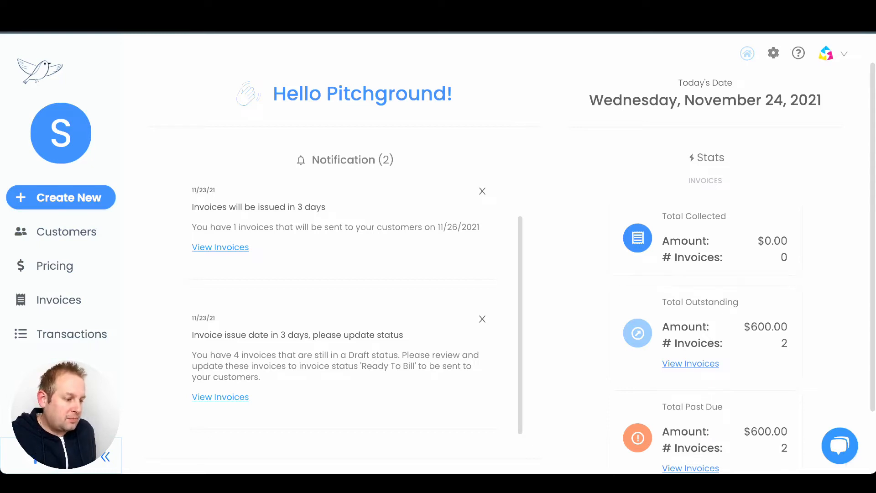
- Open the account settings and review the business details, including contact information, timezone and preferred contact methods
left_click(774, 53)
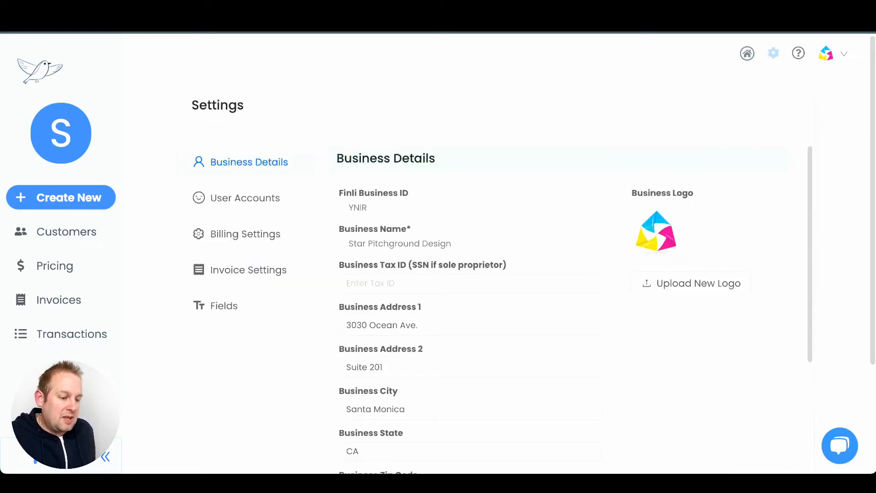
scroll(470, 310, "down", 8)
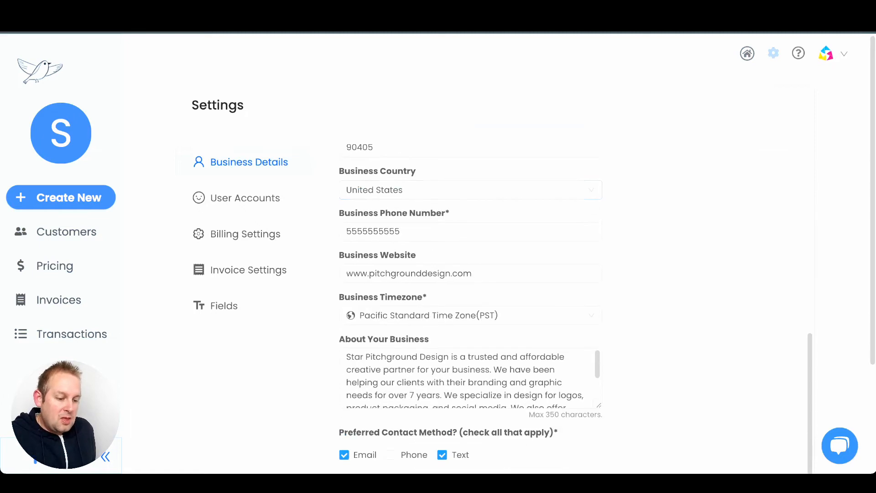
scroll(470, 297, "up", 5)
- Review the user accounts, billing settings and invoice settings
left_click(245, 198)
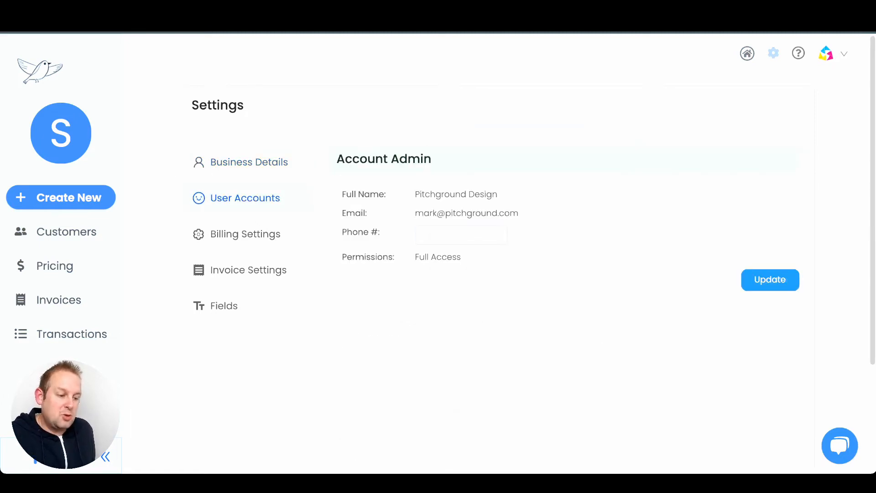
left_click(245, 234)
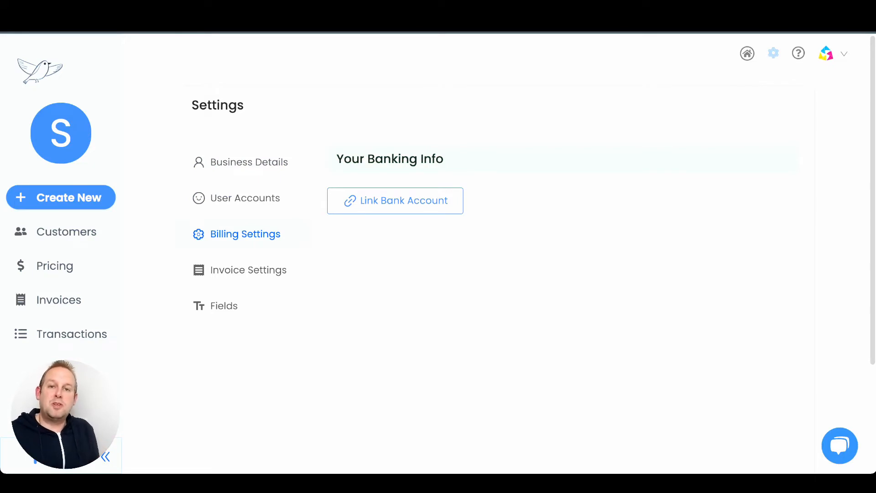
left_click(248, 270)
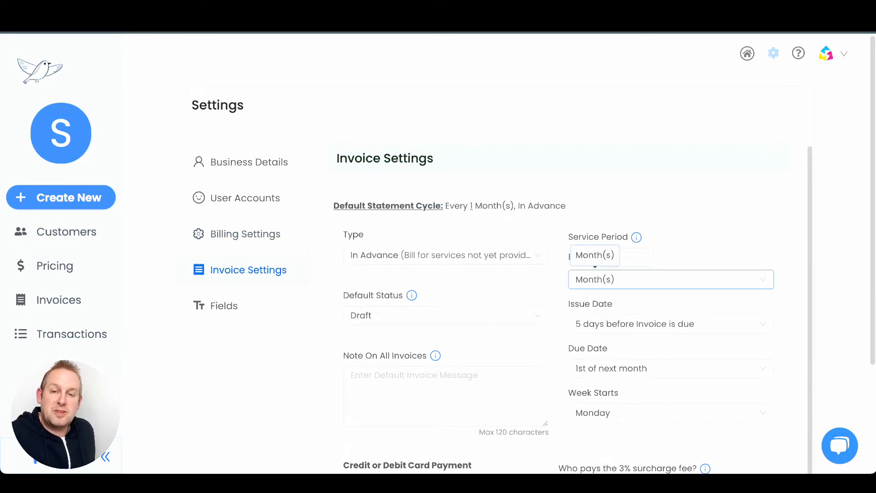
scroll(593, 279, "down", 1)
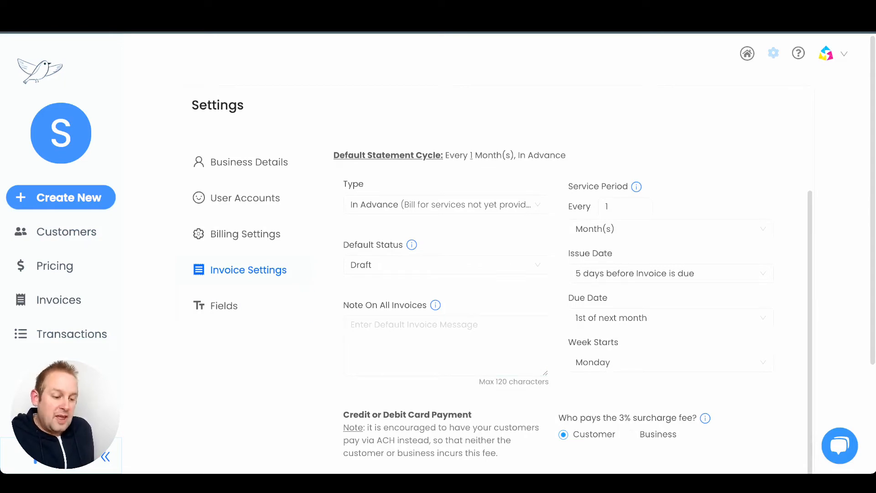
- Examine the customer and participant fields in the settings and open the form for creating a new field
left_click(224, 306)
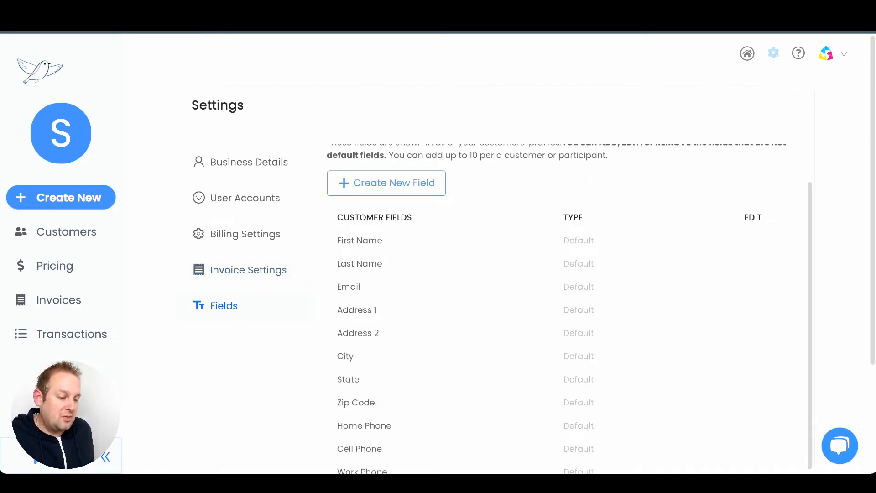
scroll(570, 308, "down", 2)
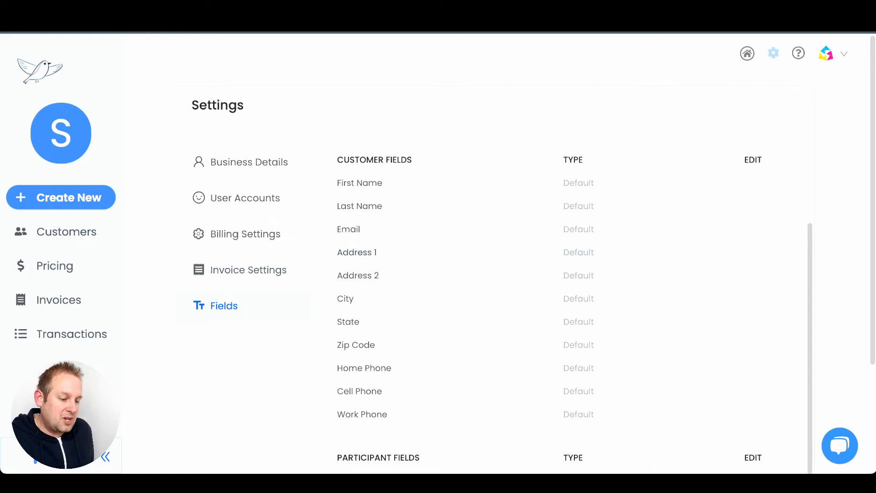
scroll(570, 308, "down", 2)
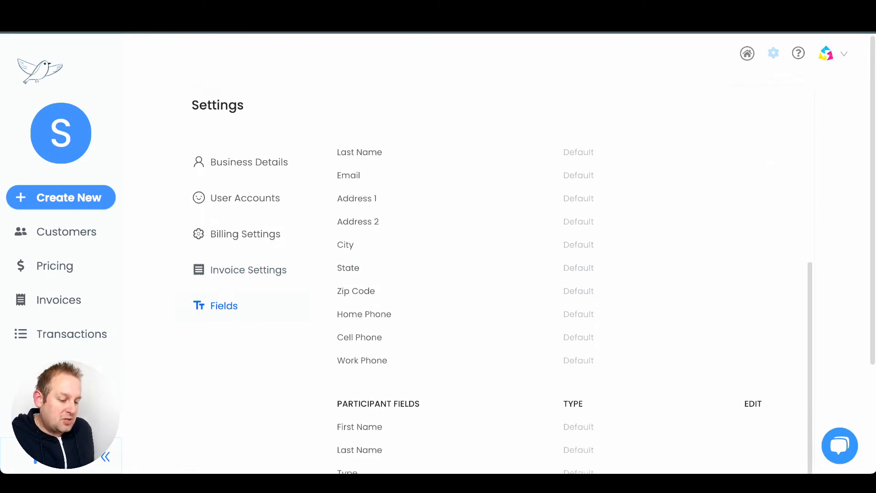
scroll(570, 309, "down", 3)
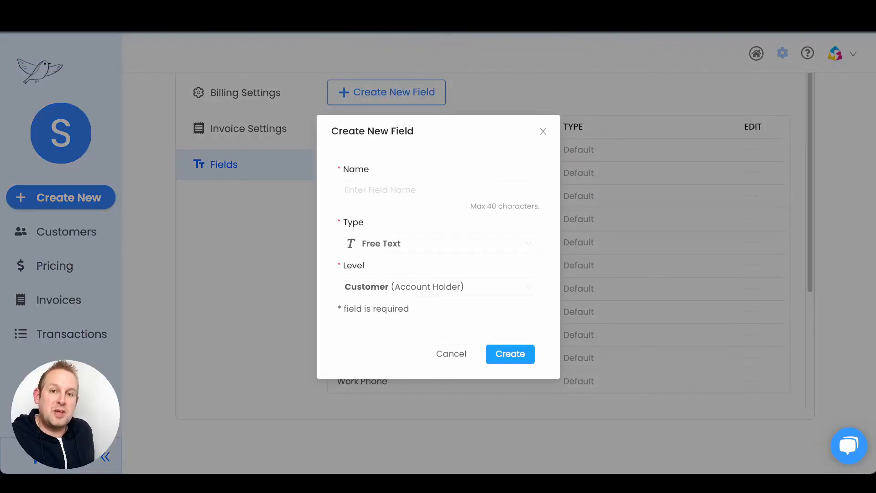
- Look through the type options for a new field, cancel its creation and view the existing fields again
left_click(438, 190)
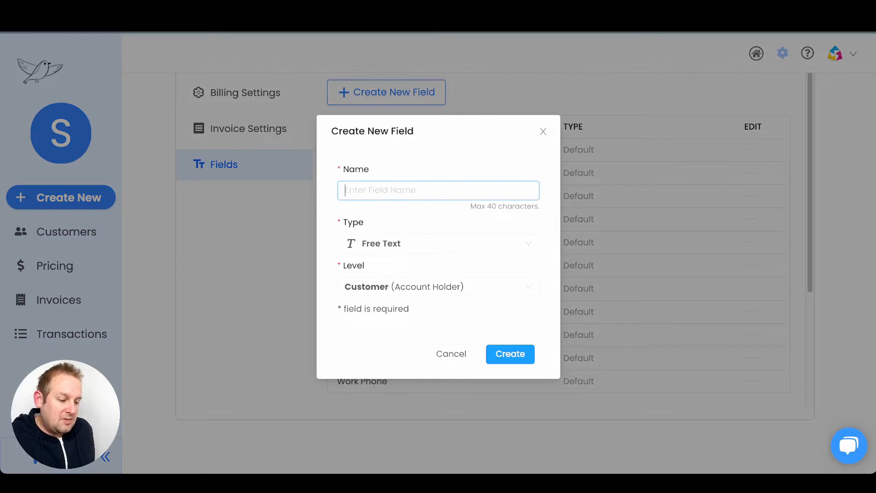
left_click(438, 244)
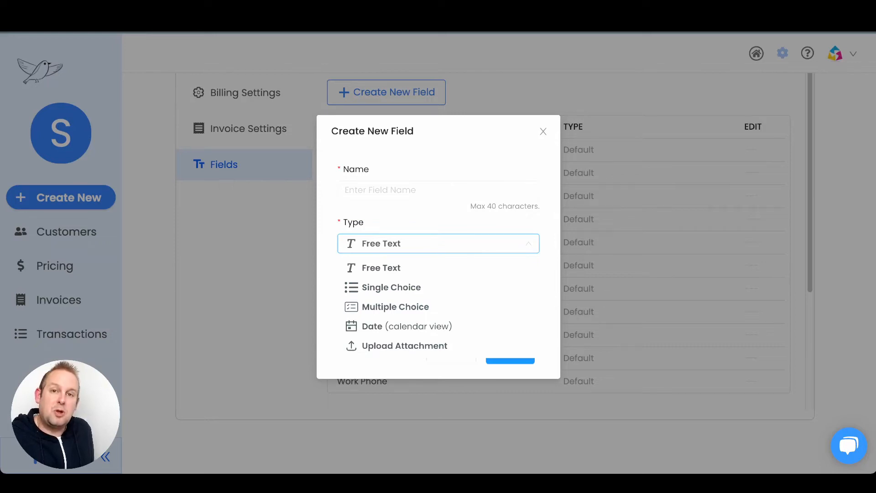
key("Escape")
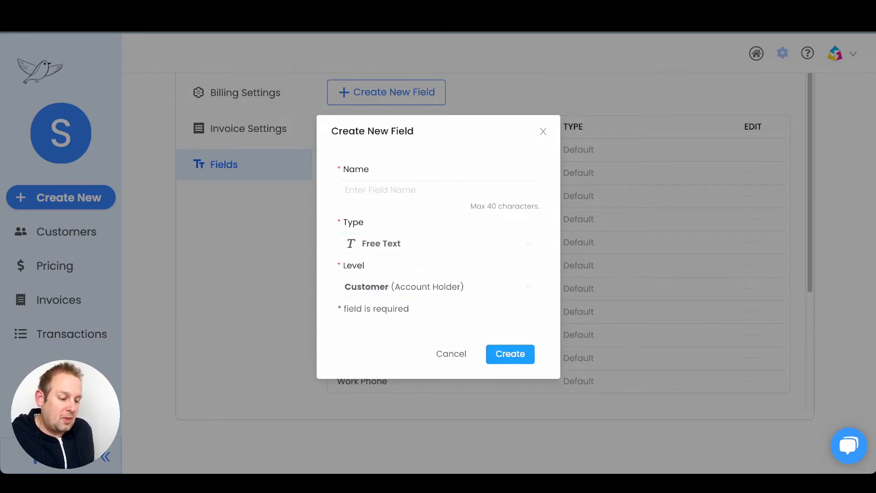
left_click(452, 354)
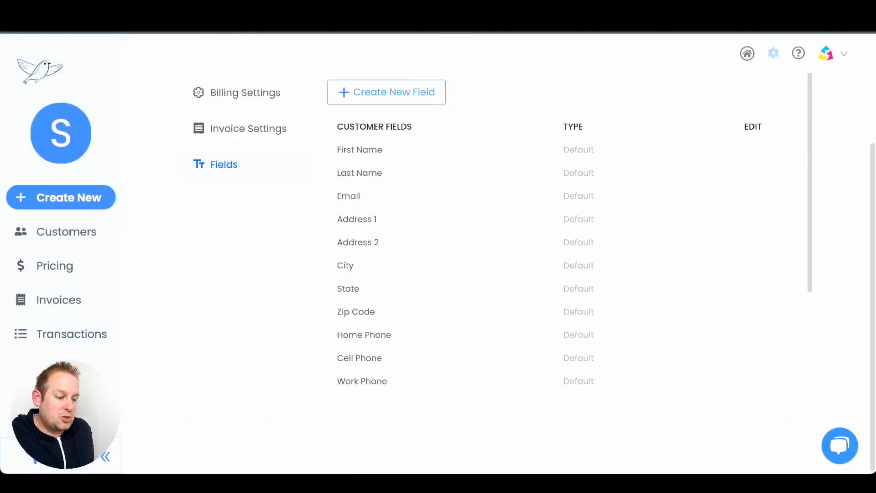
scroll(451, 355, "up", 3)
scroll(452, 354, "down", 4)
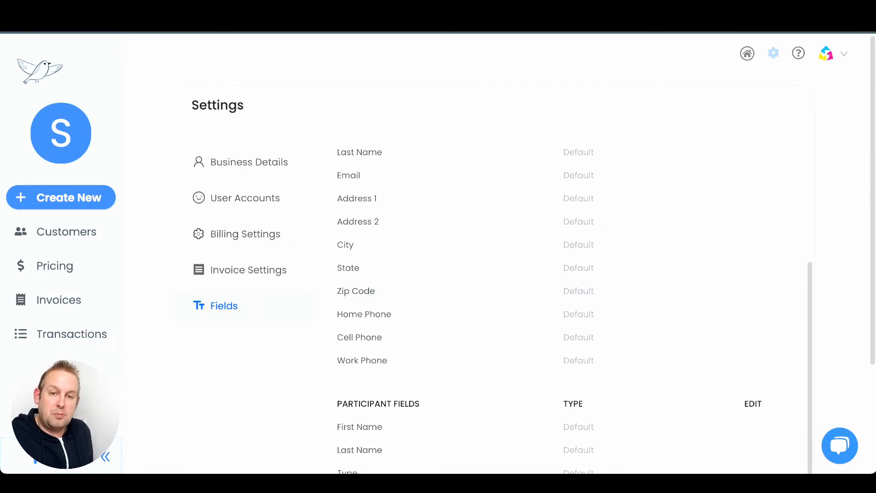
- Start a new Instant Invoice and bill it to Downtown Coffee Roasters
left_click(61, 197)
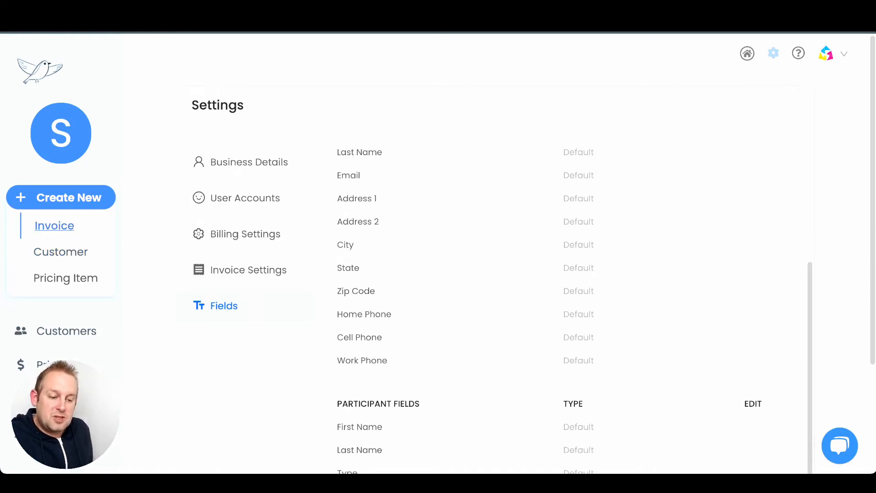
left_click(54, 226)
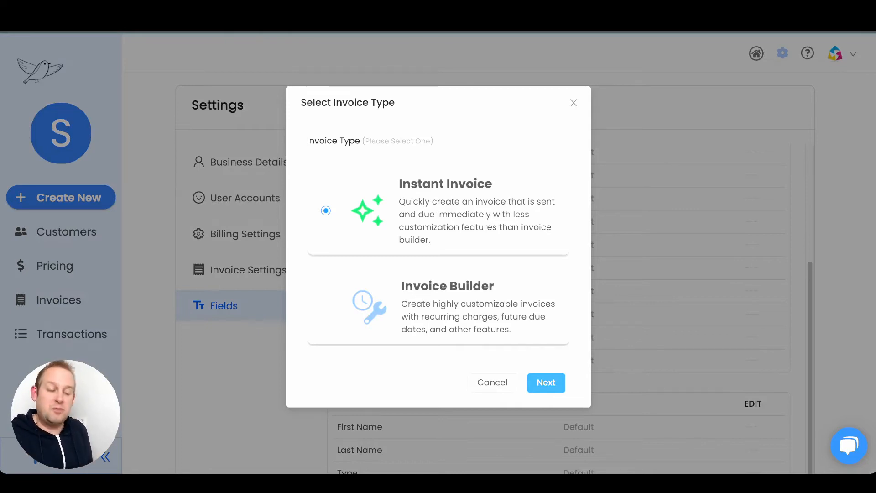
left_click(546, 382)
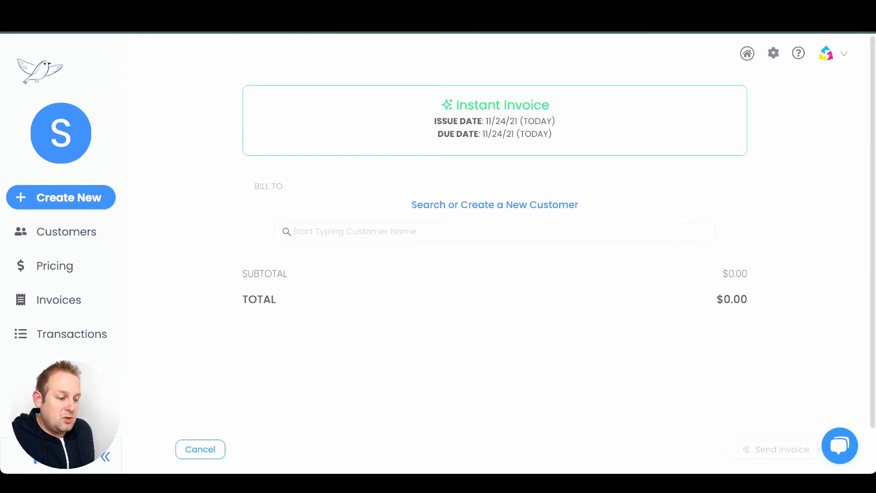
left_click(495, 232)
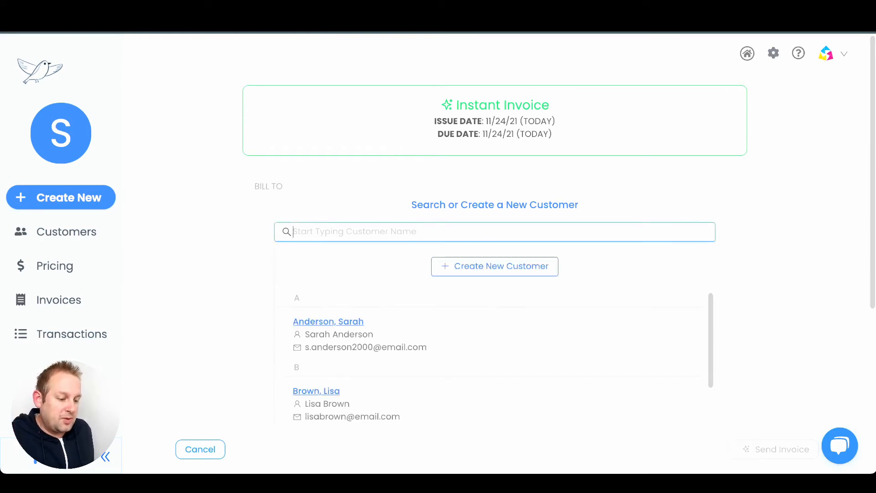
scroll(493, 356, "down", 2)
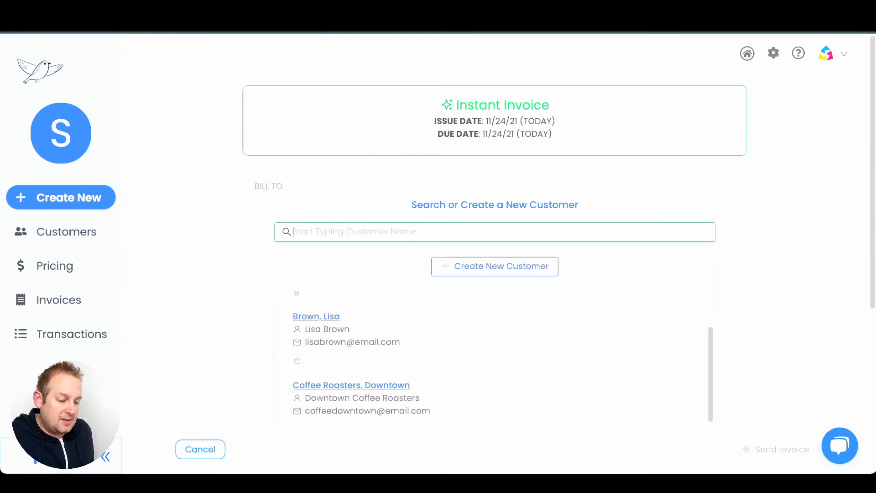
left_click(351, 385)
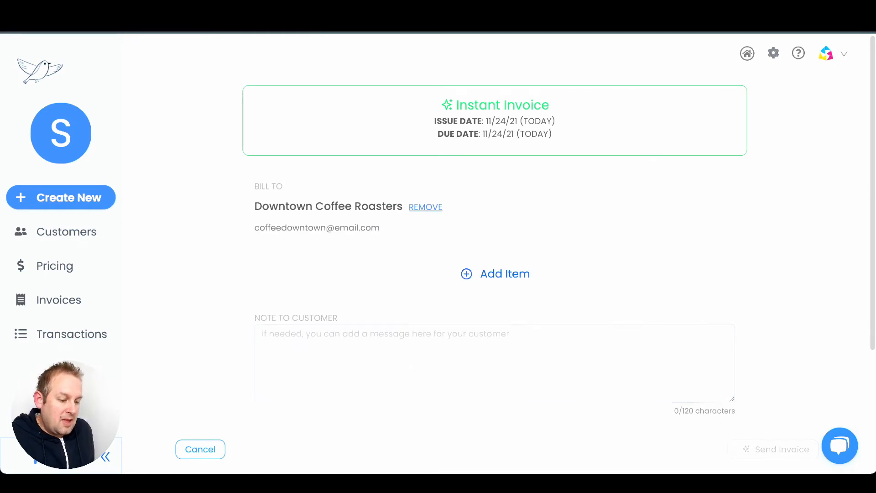
- Add one Branding Package to the instant invoice and review the customer note area and total
left_click(496, 274)
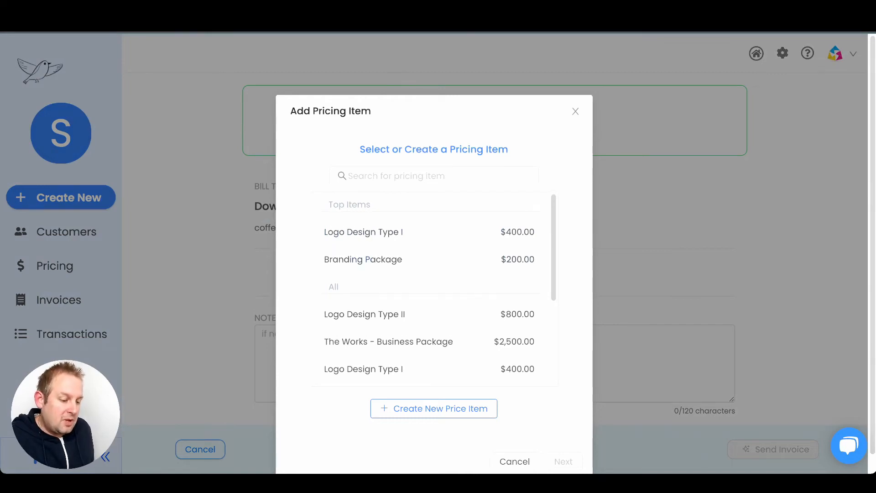
left_click(363, 259)
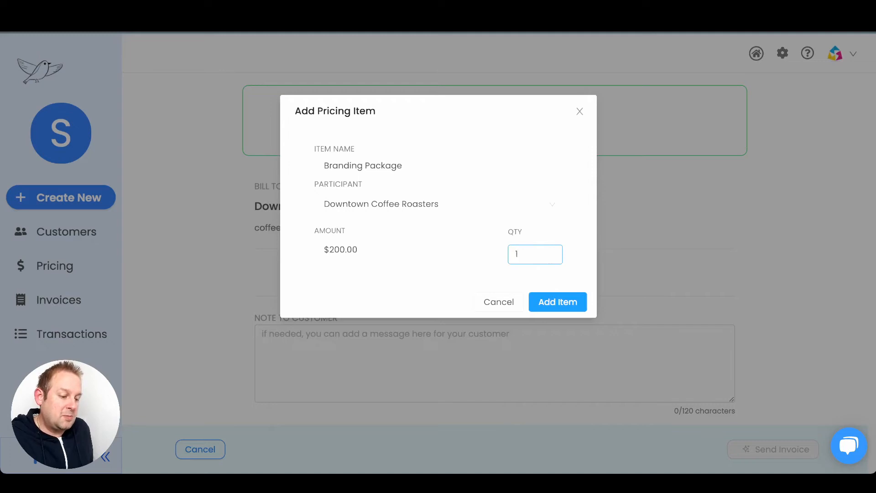
left_click(558, 302)
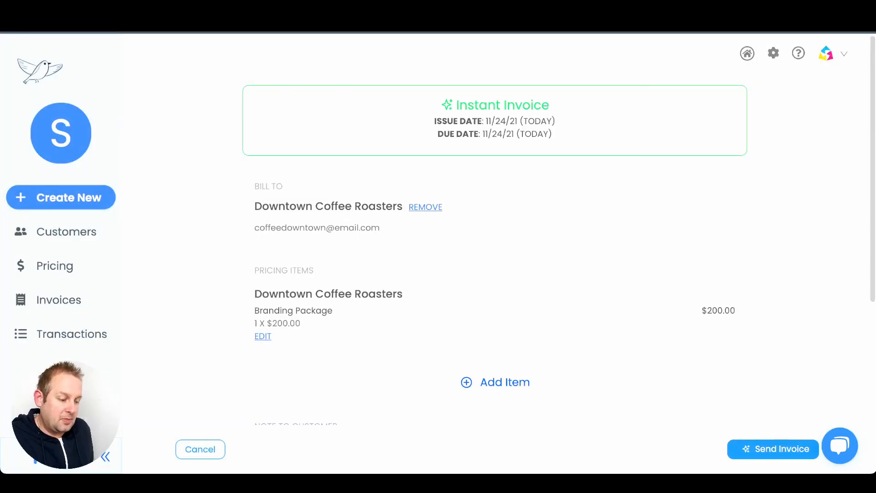
scroll(495, 255, "down", 2)
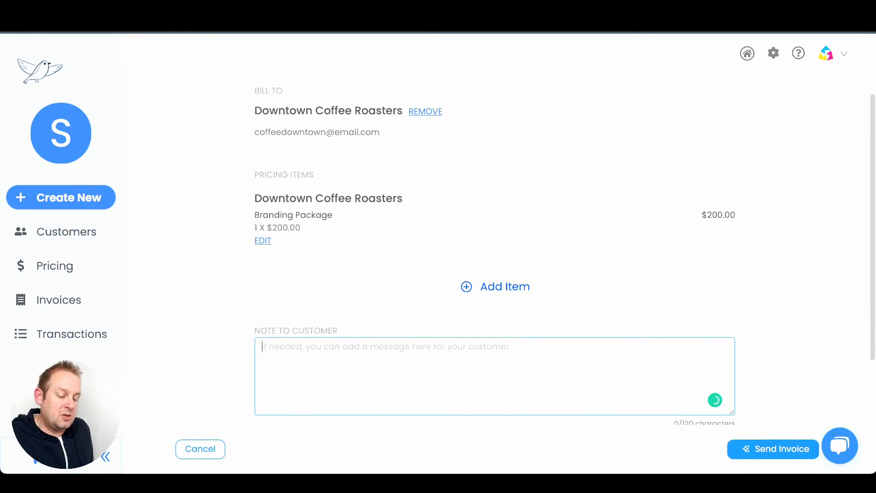
scroll(495, 255, "down", 1)
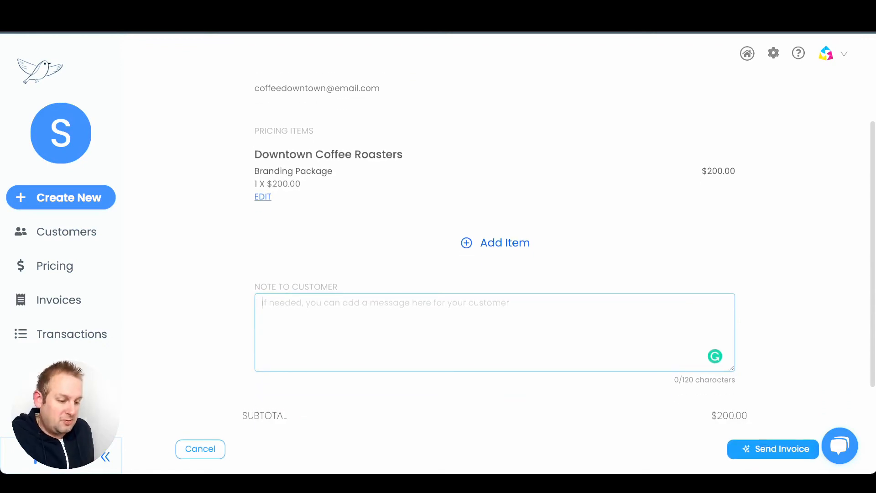
scroll(495, 256, "down", 3)
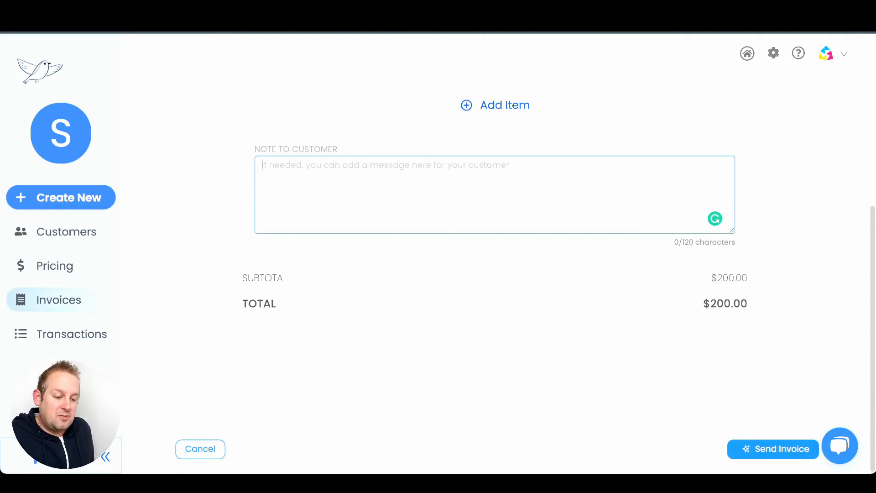
- Open the invoices list and select all invoices in it
left_click(58, 300)
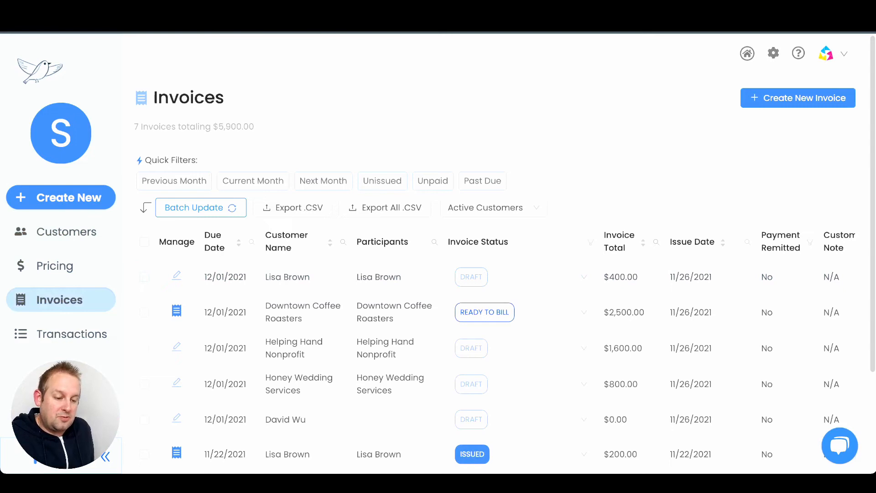
left_click(144, 242)
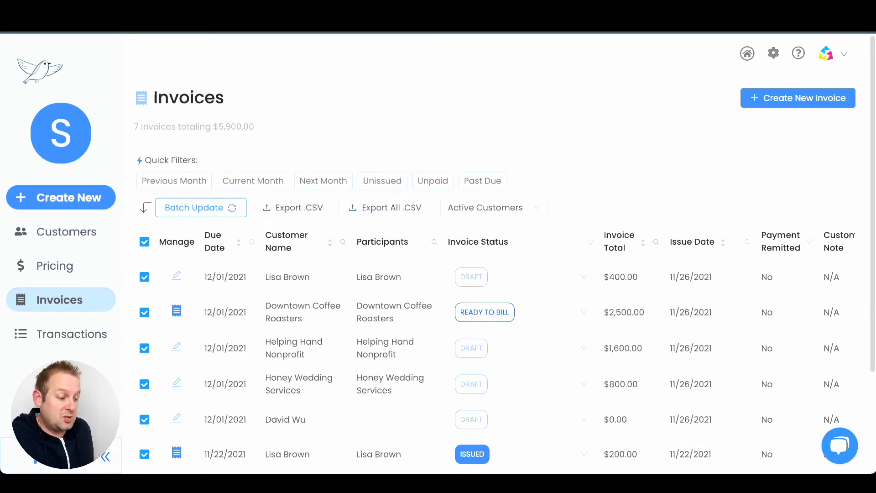
- Create a new invoice for Downtown Coffee Roasters with the Invoice Builder type
left_click(798, 98)
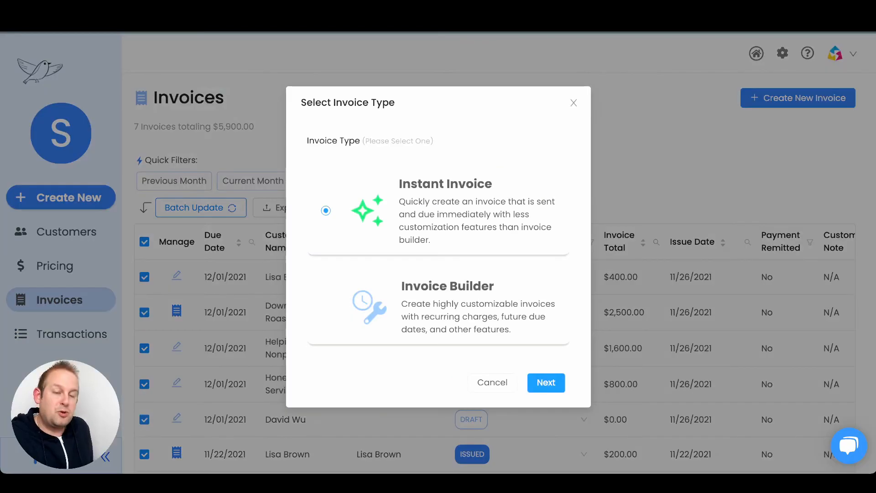
left_click(325, 307)
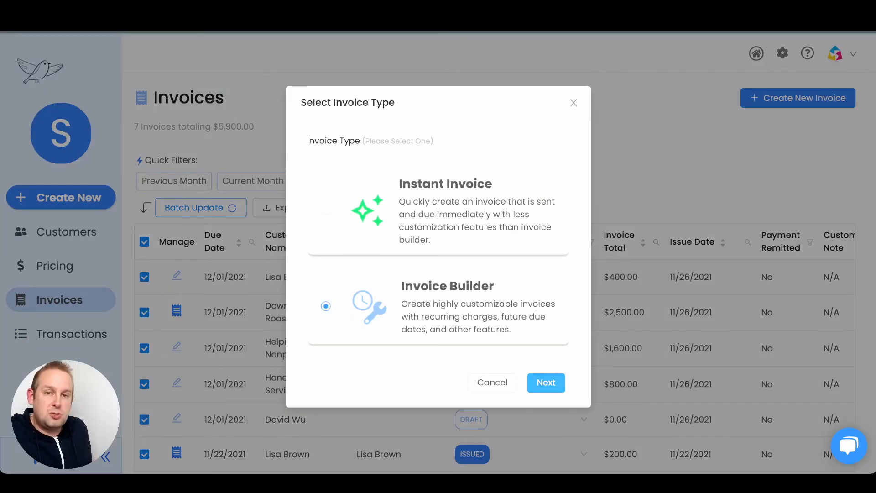
left_click(547, 383)
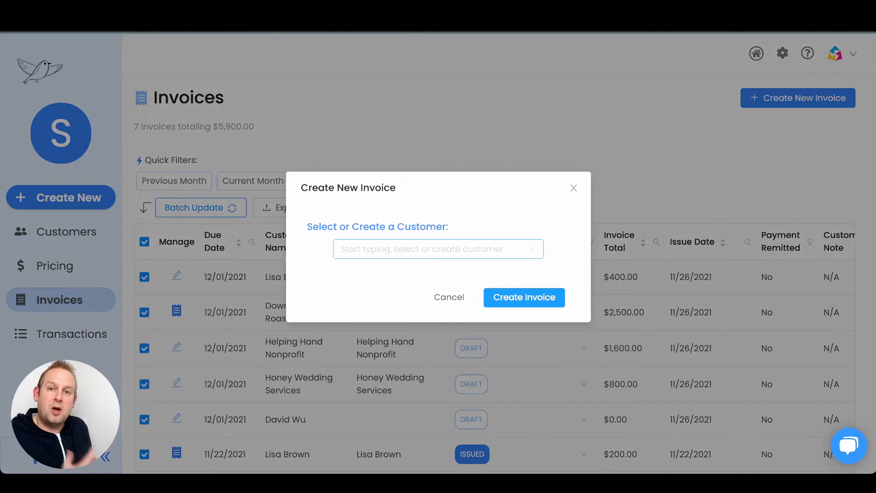
left_click(438, 250)
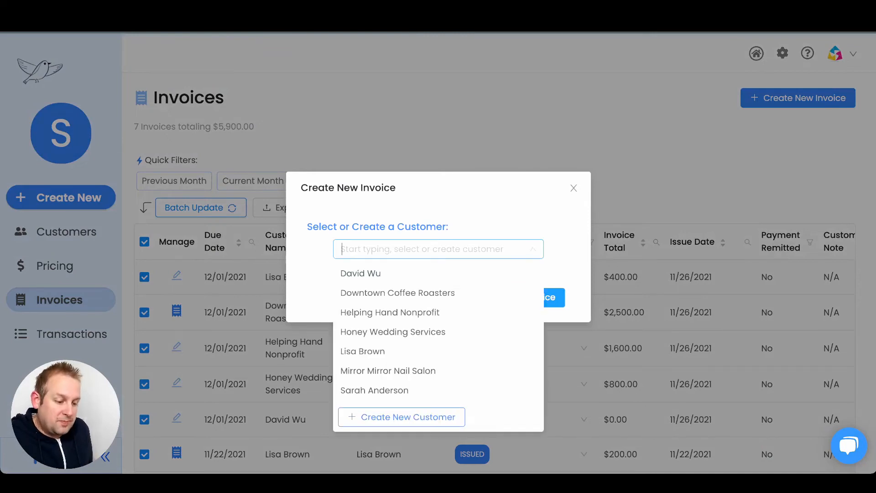
left_click(398, 293)
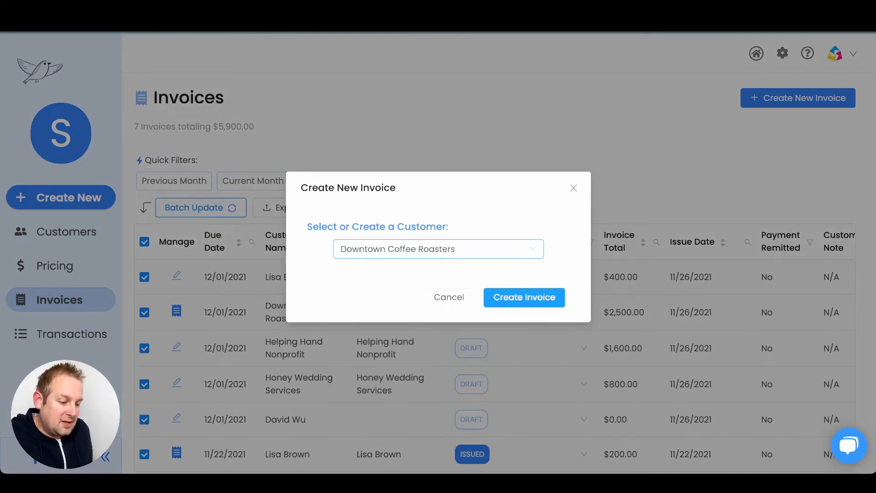
left_click(524, 298)
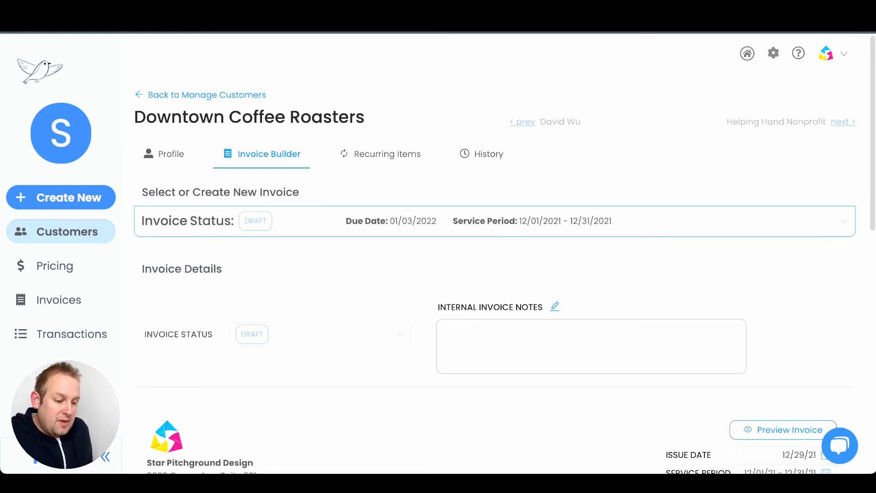
- Check which existing invoices can be selected for Downtown Coffee Roasters, keeping the current draft open
left_click(495, 222)
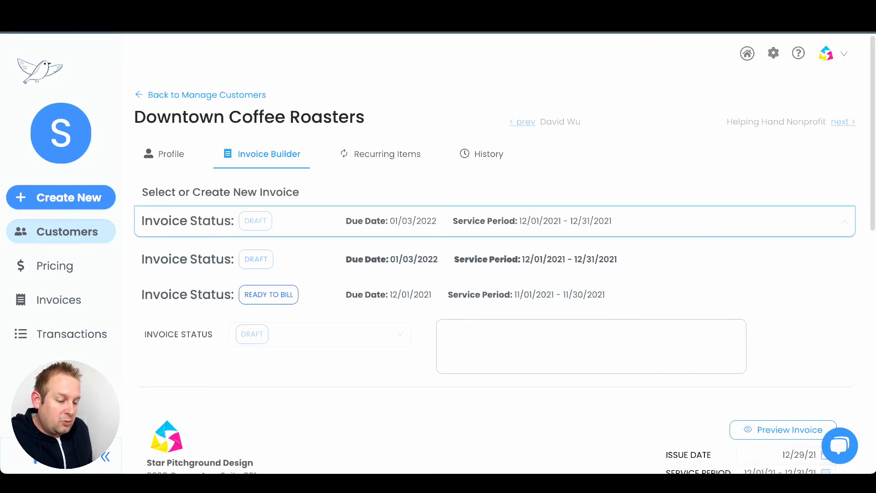
left_click(494, 221)
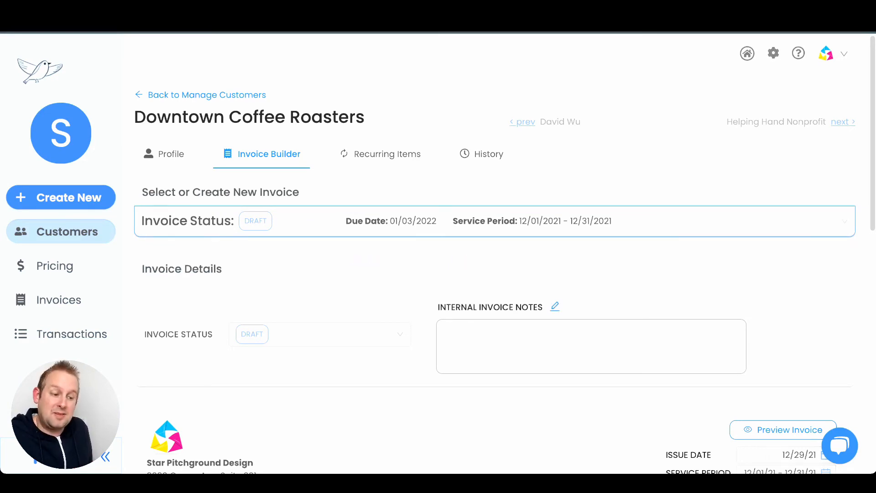
scroll(494, 274, "down", 2)
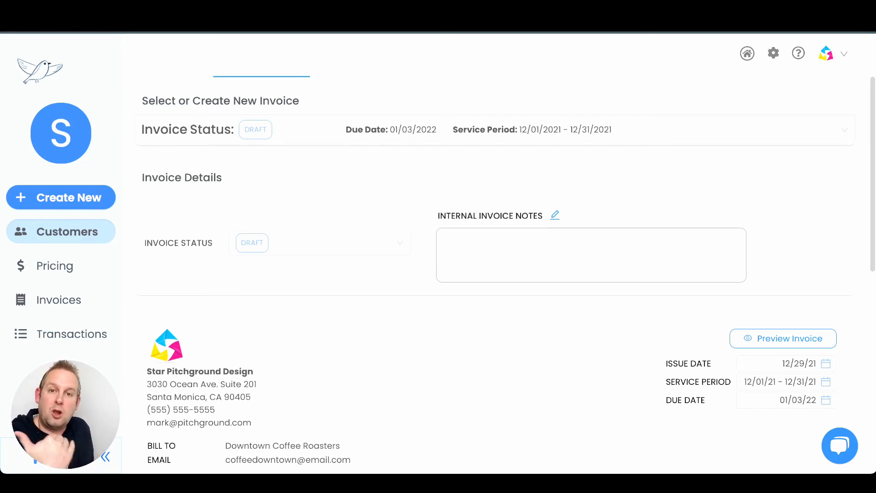
- View the draft's issue date calendar, leave it unchanged, and set the service period to 11/30/21 - 01/30/22
scroll(506, 274, "down", 3)
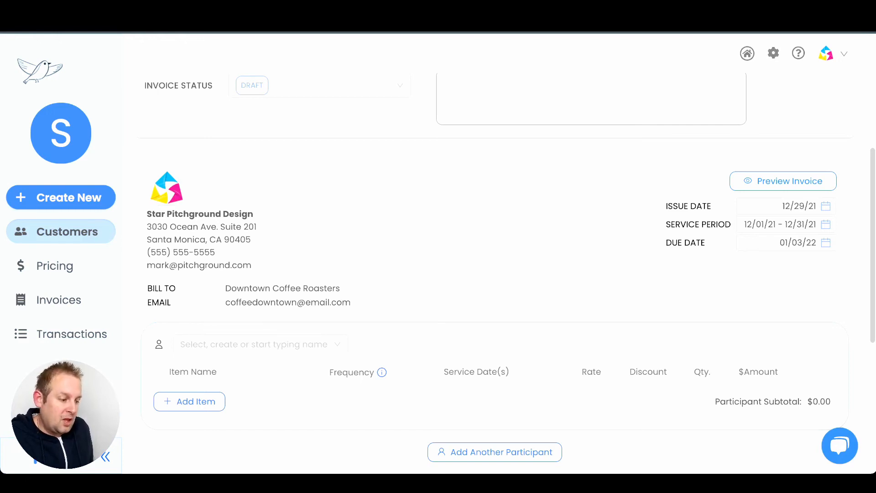
left_click(805, 206)
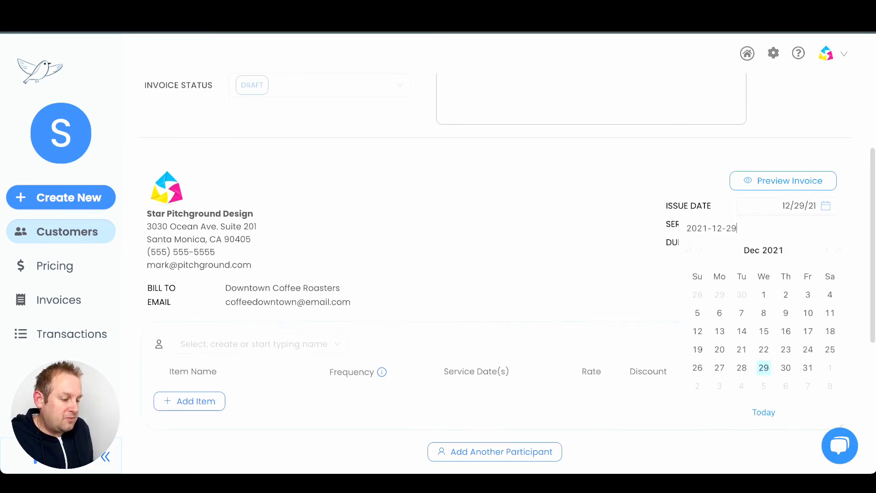
key("Escape")
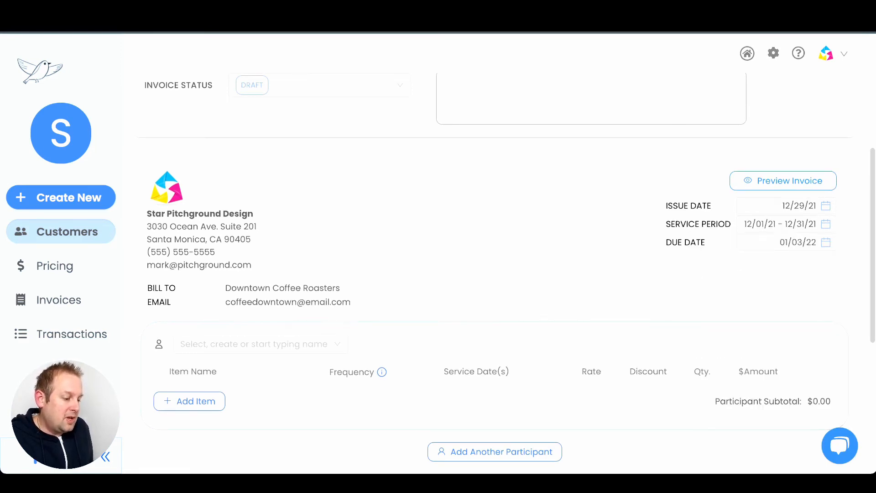
left_click(794, 224)
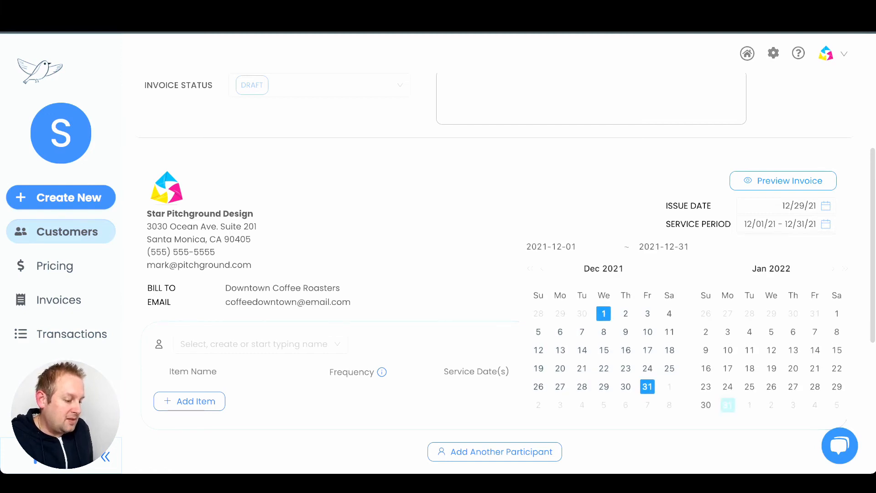
left_click(728, 405)
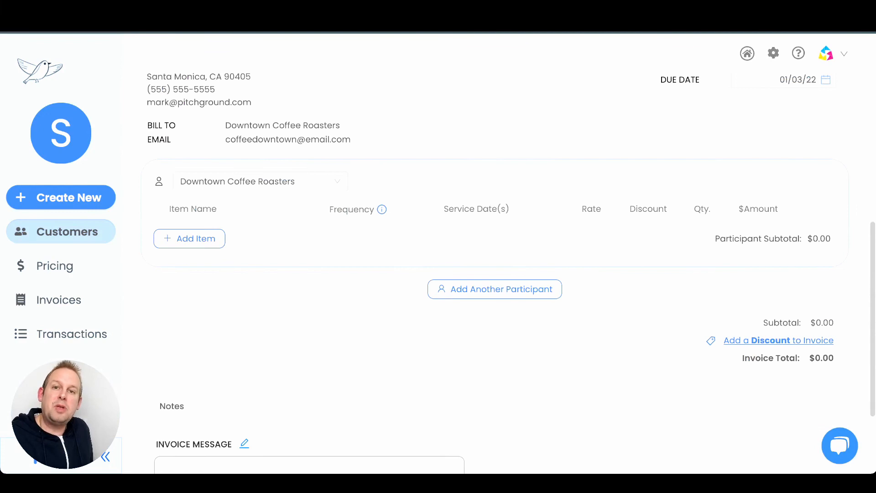
- Add a Branding Package item to the draft invoice under the participant Downtown Coffee Roasters
left_click(189, 238)
left_click(248, 235)
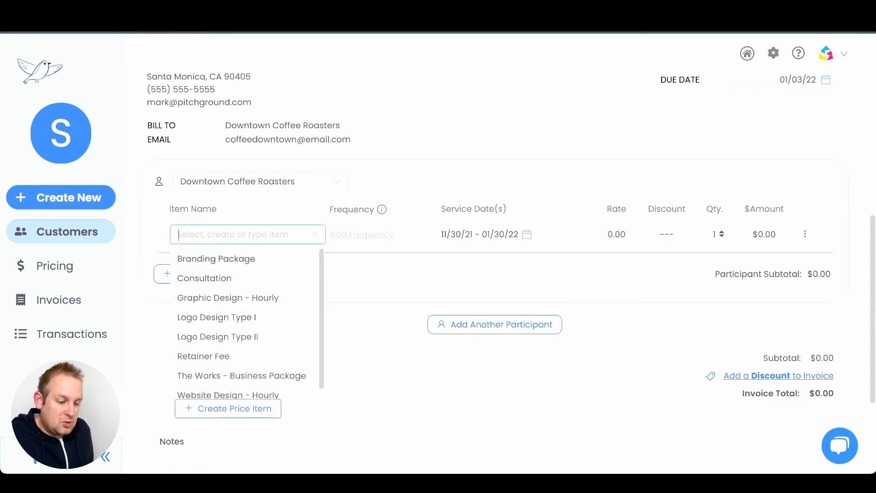
left_click(216, 259)
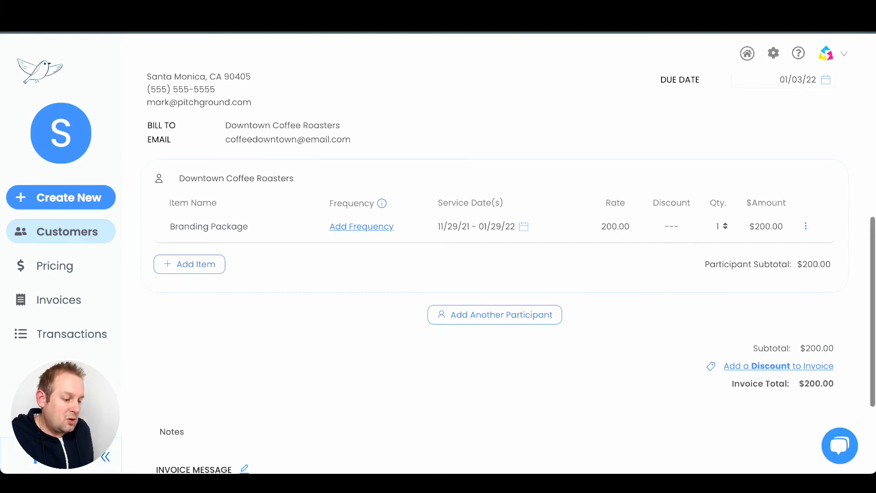
- Add a recurring frequency of every 1 week to the Branding Package item
left_click(361, 227)
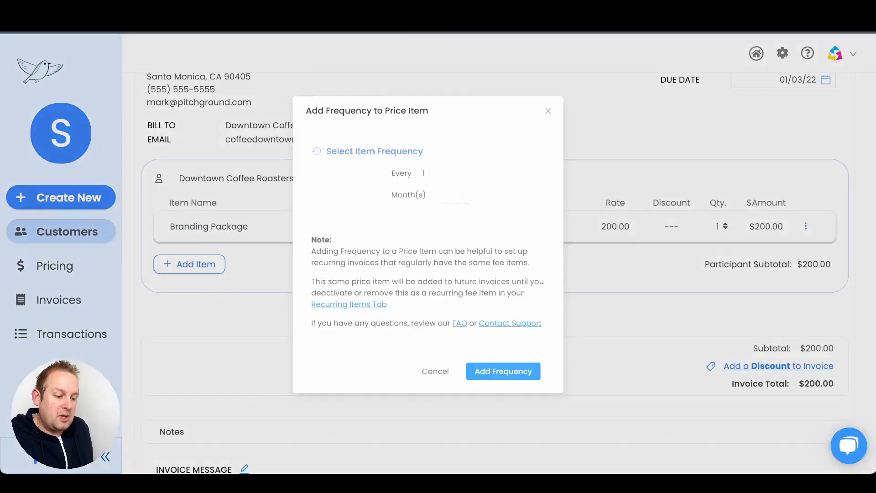
left_click(438, 191)
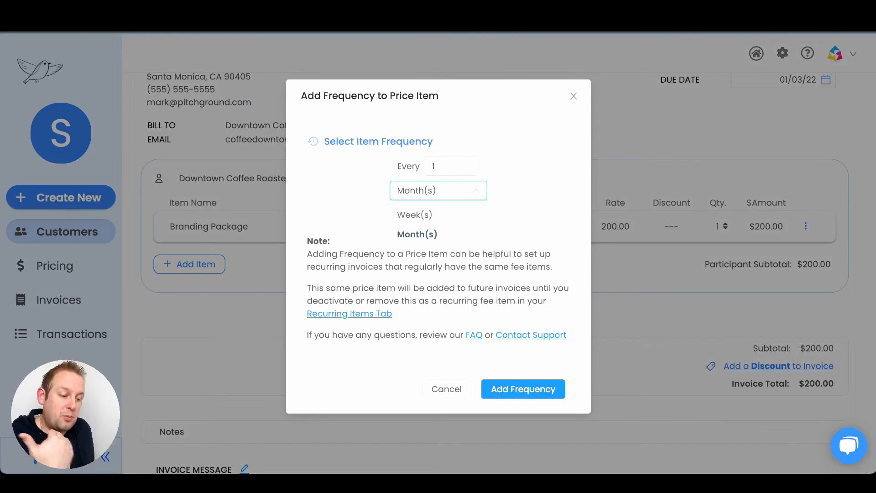
left_click(414, 215)
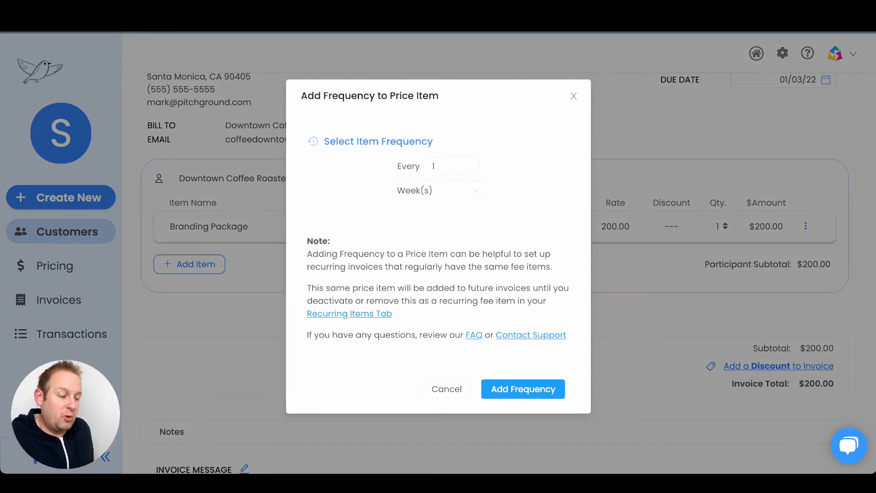
left_click(523, 389)
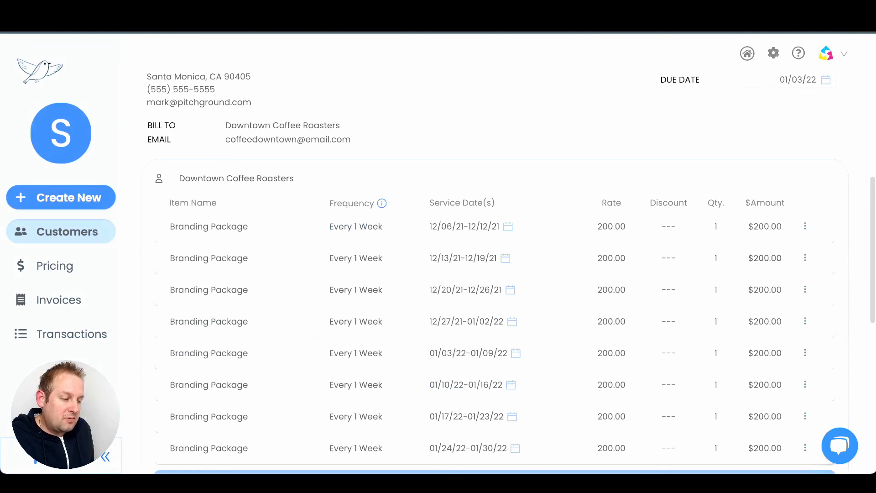
- Add a 25 percent discount to the entire invoice, without recurring on future invoices
scroll(492, 273, "down", 3)
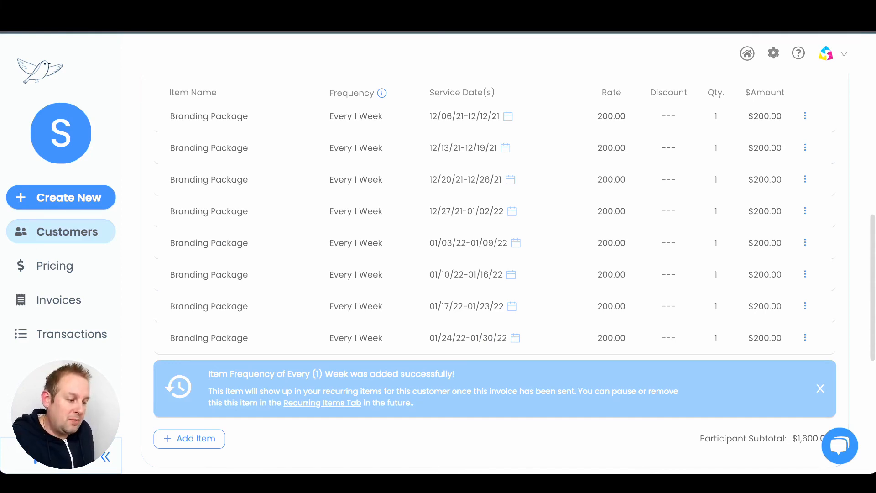
scroll(492, 274, "down", 2)
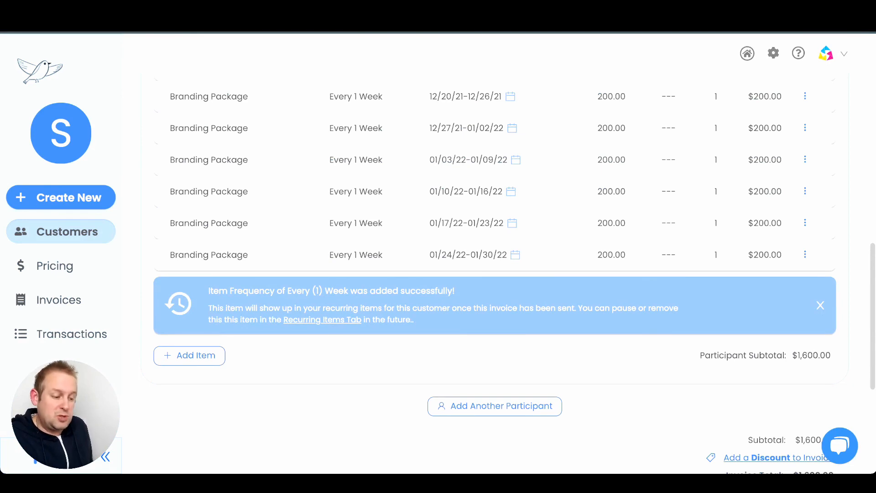
scroll(491, 263, "down", 5)
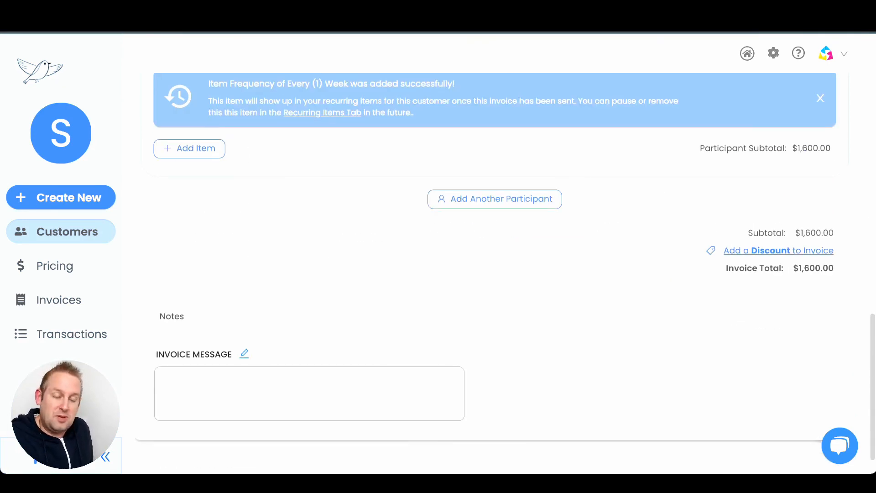
left_click(778, 250)
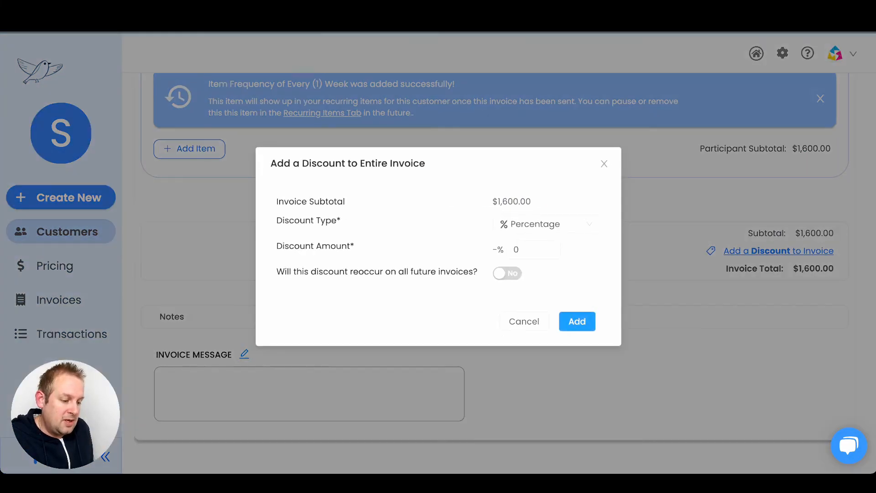
double_click(517, 250)
type("25")
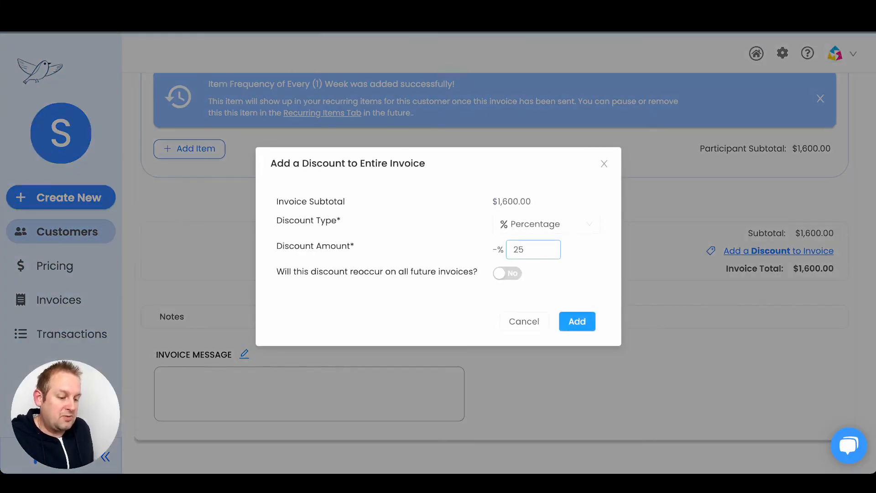
key("Tab")
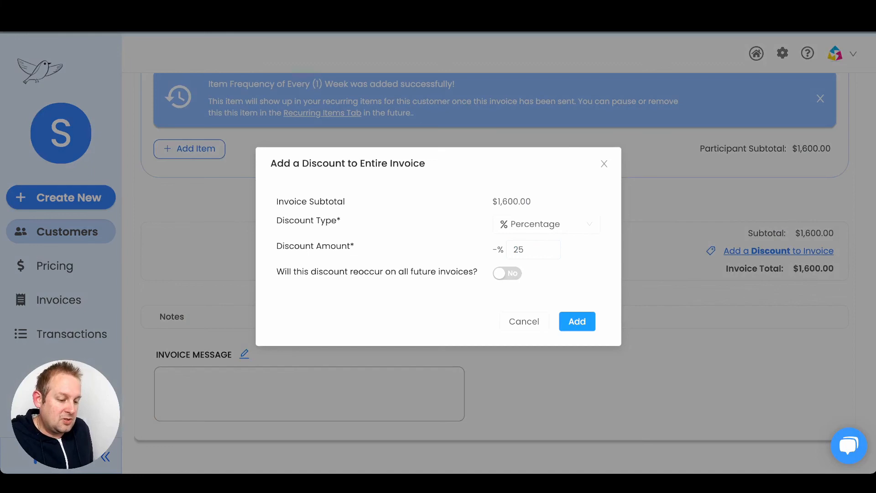
left_click(578, 322)
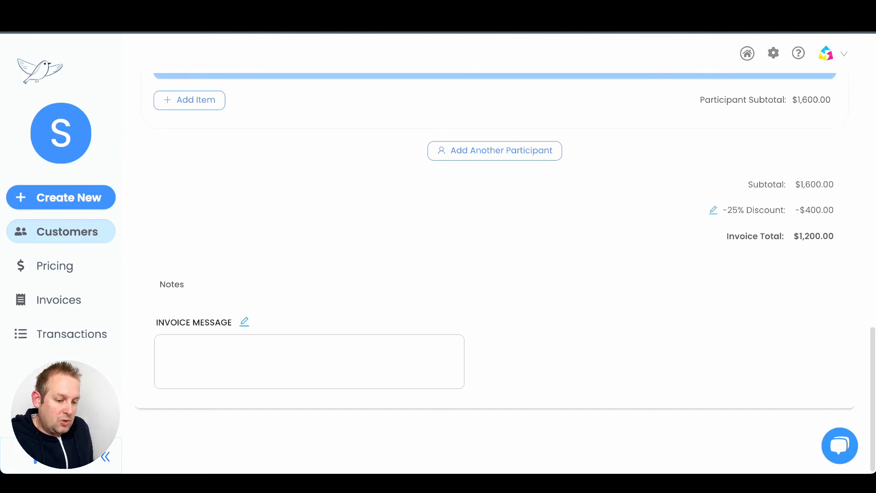
- Switch to the customer's Ready to Bill invoice for the service period 11/01/2021 - 11/30/2021
scroll(495, 274, "up", 19)
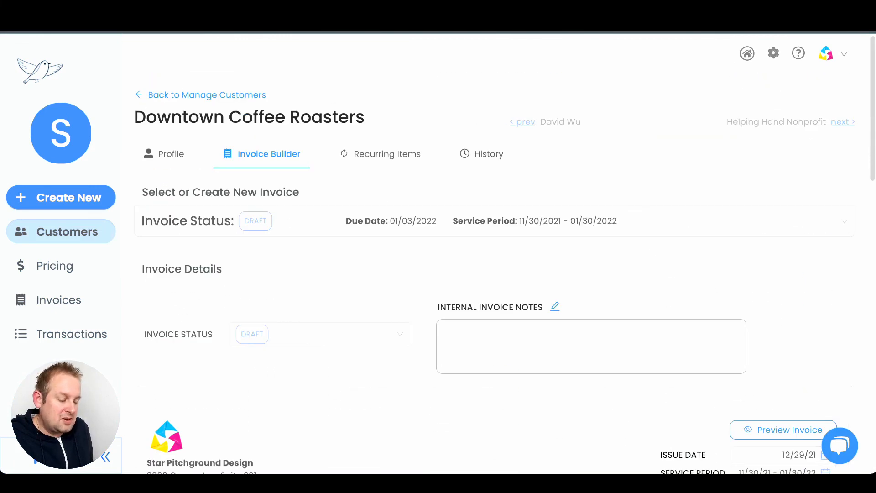
scroll(495, 274, "down", 2)
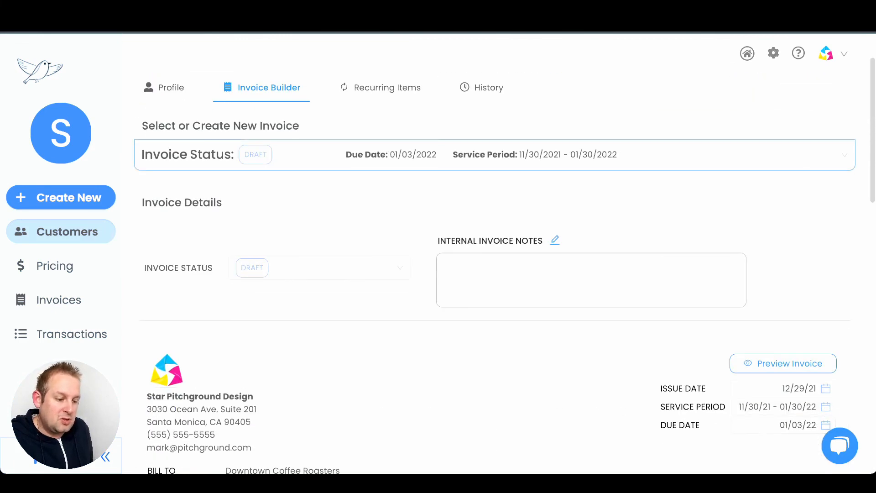
left_click(495, 154)
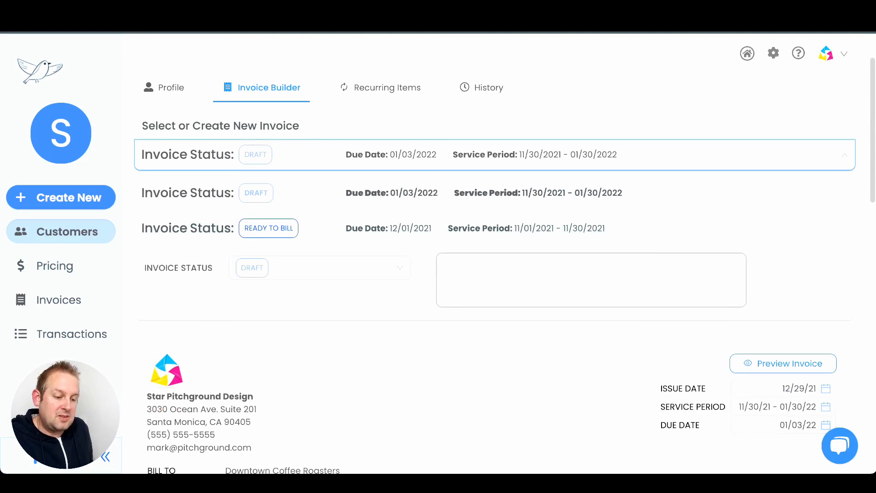
left_click(456, 229)
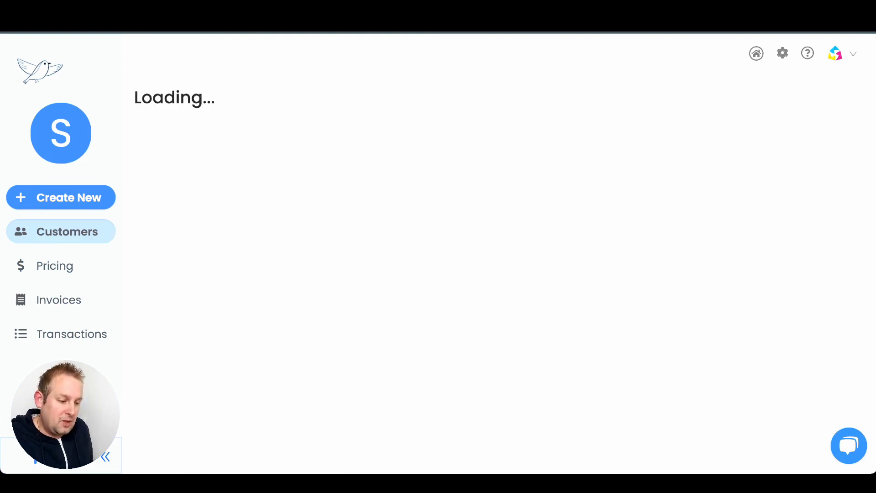